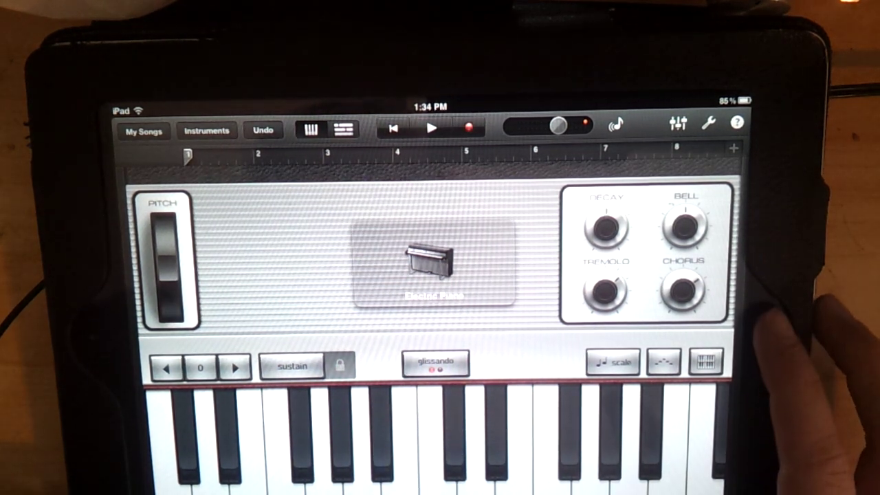
Launch the apps from the switcher as floating windows, enlarging the note-grid window and moving the yellow synth left
{"action": "key", "text": "super"}
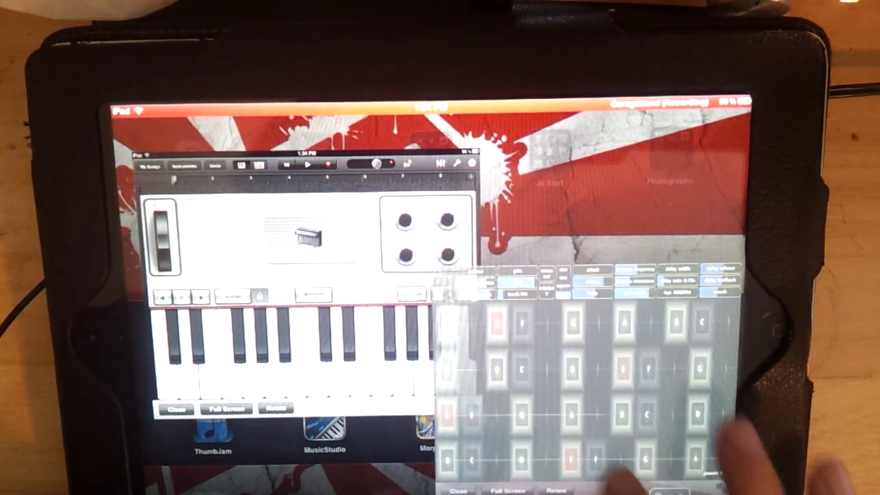
{"action": "left_click_drag", "start_coordinate": [619, 474], "coordinate": [557, 399]}
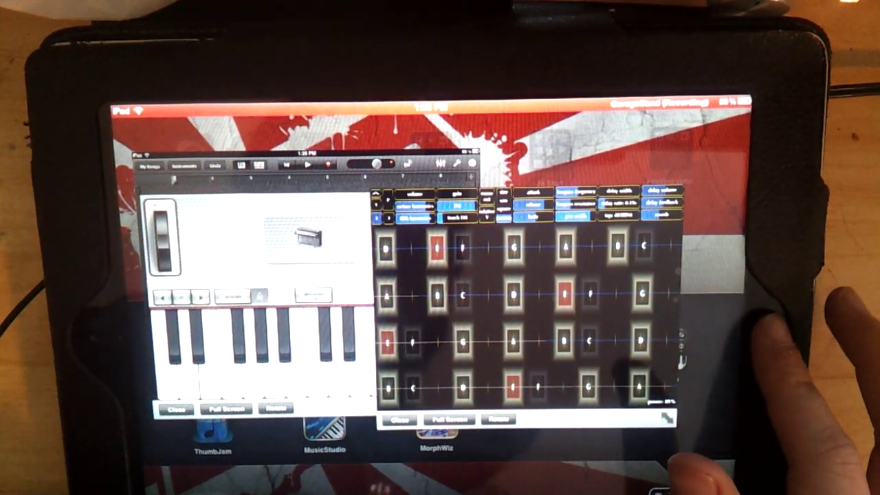
{"action": "scroll", "coordinate": [440, 344], "scroll_direction": "down", "scroll_amount": 3}
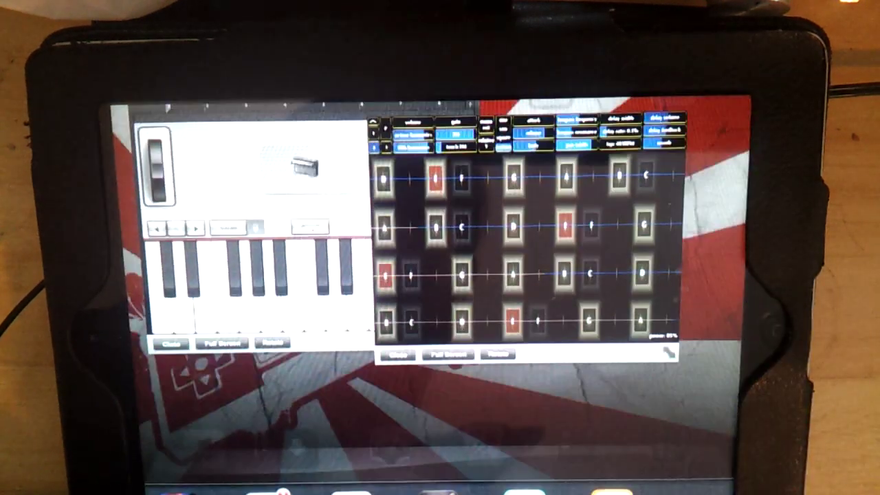
{"action": "scroll", "coordinate": [440, 310], "scroll_direction": "up", "scroll_amount": 3}
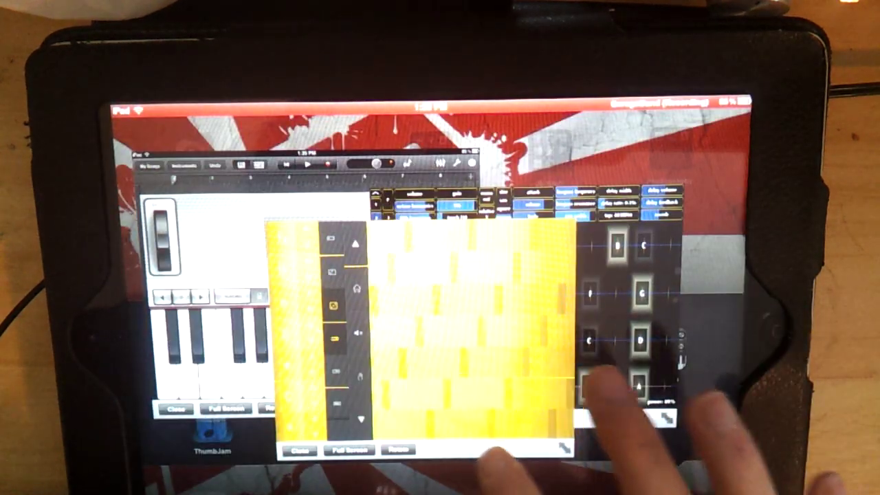
{"action": "left_click", "coordinate": [309, 240]}
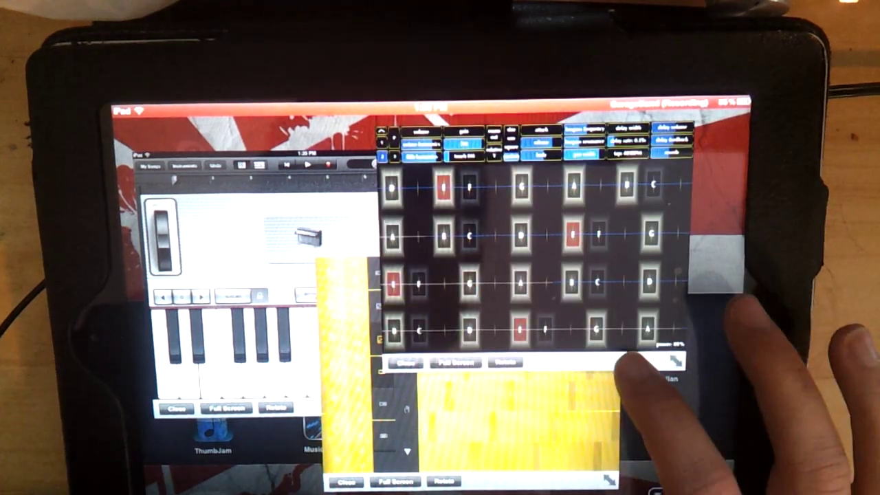
{"action": "left_click_drag", "start_coordinate": [609, 375], "coordinate": [709, 361]}
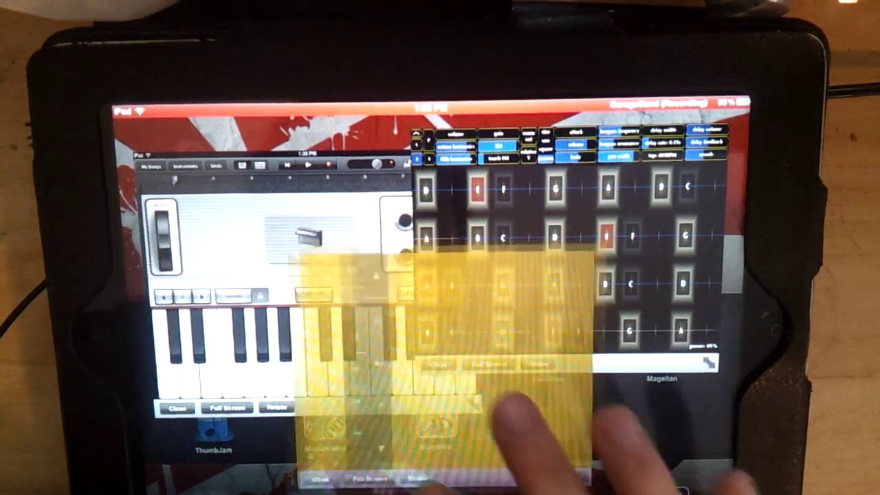
{"action": "left_click_drag", "start_coordinate": [481, 427], "coordinate": [357, 433]}
{"action": "left_click_drag", "start_coordinate": [619, 330], "coordinate": [640, 317]}
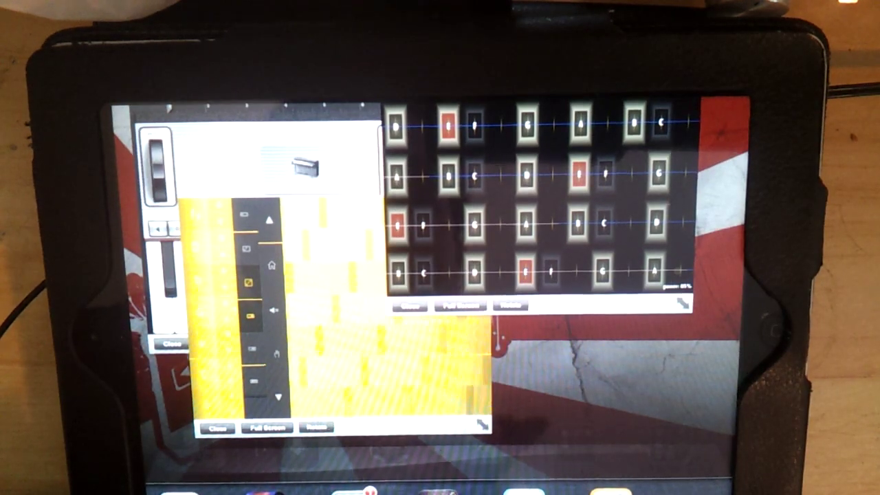
{"action": "left_click", "coordinate": [523, 303]}
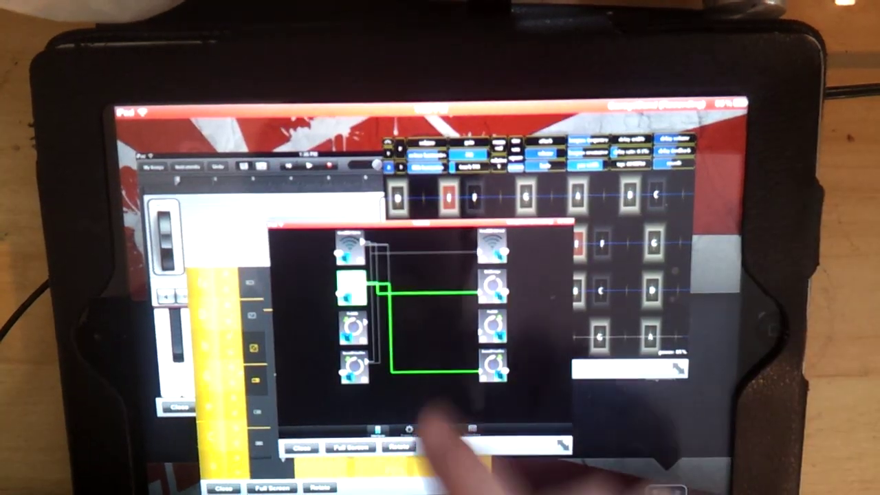
Raise the MIDI Bridge routing window in front of the piano, then bring the note-grid app forward
{"action": "left_click_drag", "start_coordinate": [571, 482], "coordinate": [592, 454]}
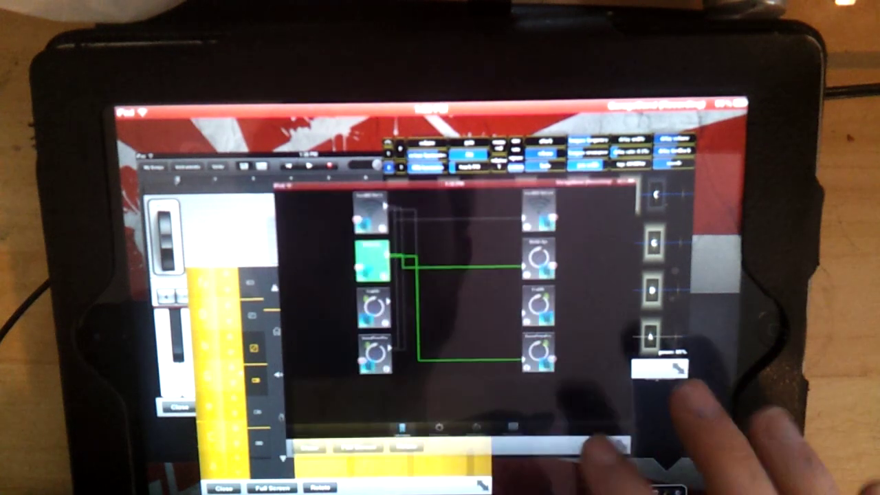
{"action": "left_click", "coordinate": [165, 241]}
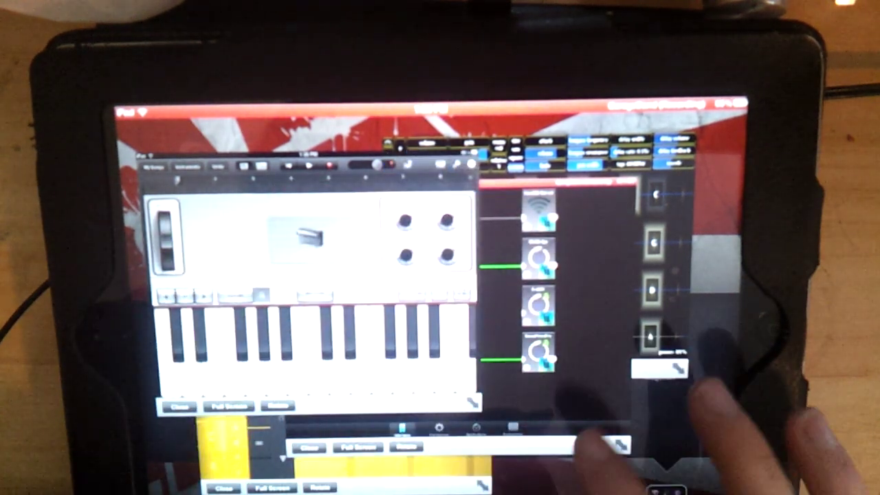
{"action": "left_click", "coordinate": [474, 403]}
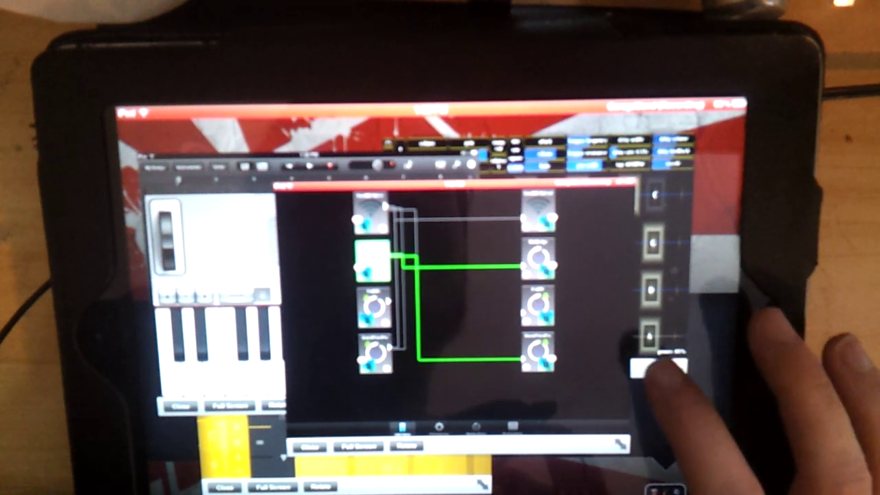
{"action": "left_click", "coordinate": [660, 368]}
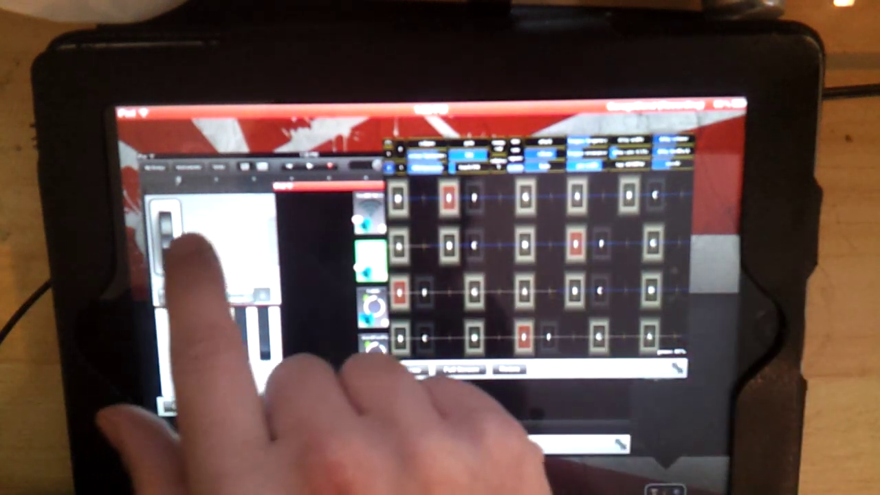
Bring the GarageBand piano forward and move the yellow synth window down to uncover it
{"action": "left_click", "coordinate": [186, 246]}
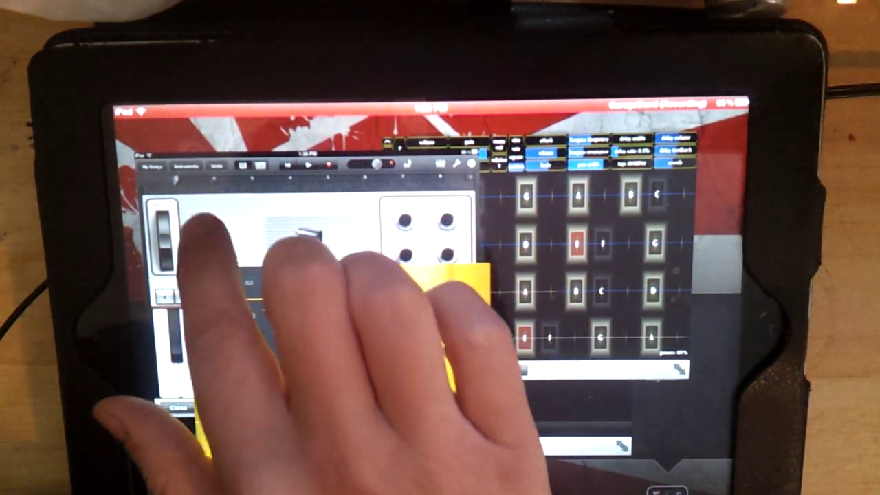
{"action": "left_click_drag", "start_coordinate": [344, 275], "coordinate": [344, 419]}
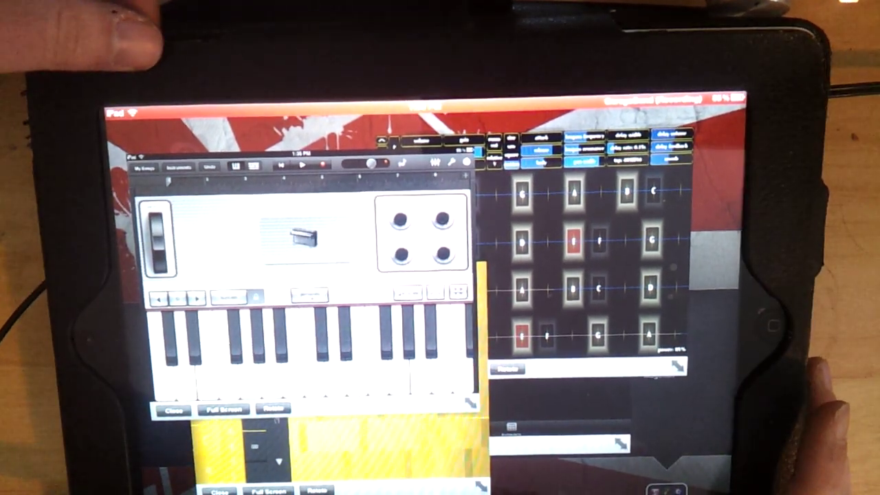
{"action": "left_click", "coordinate": [296, 357]}
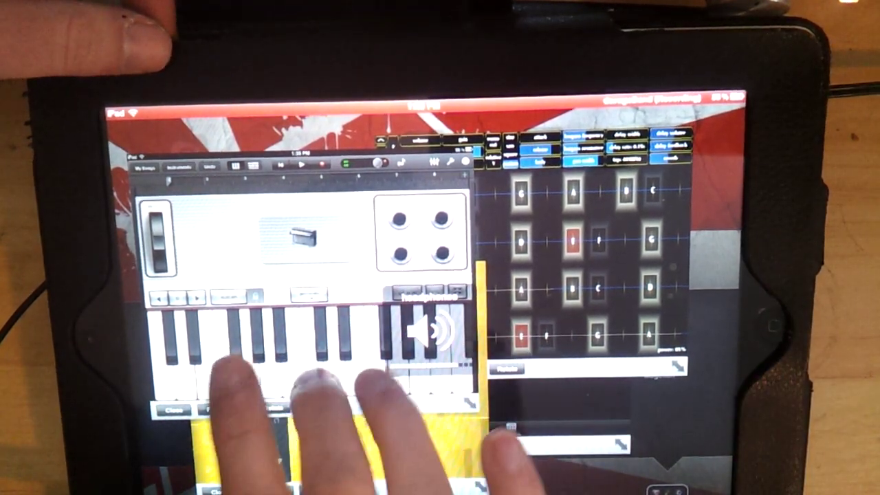